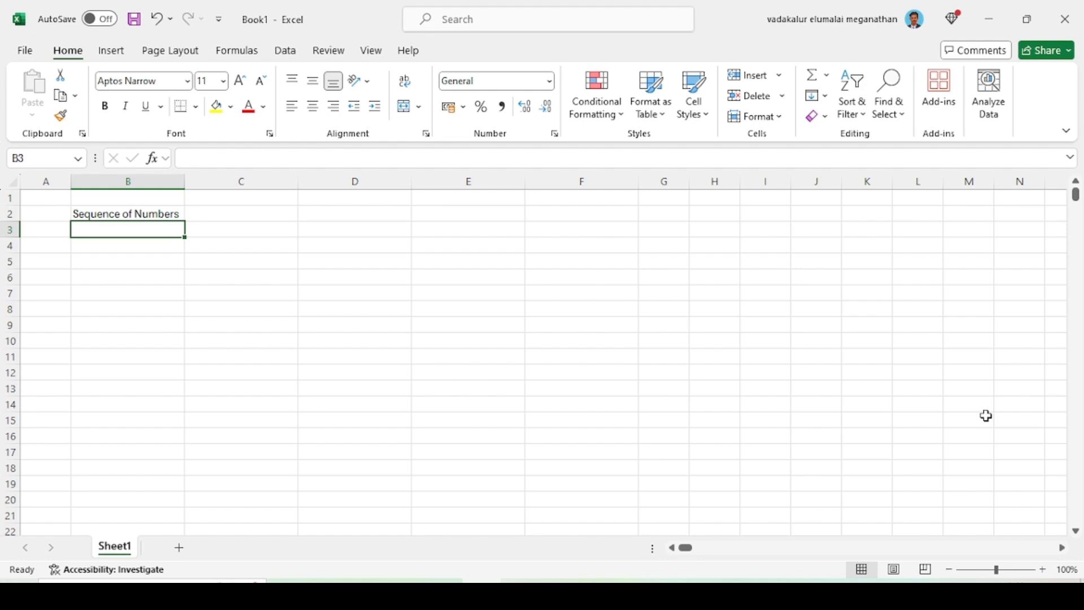
Enter 1 in cell B3 and 2 in cell B4 under the Sequence of Numbers heading
text(1)
key(Return)
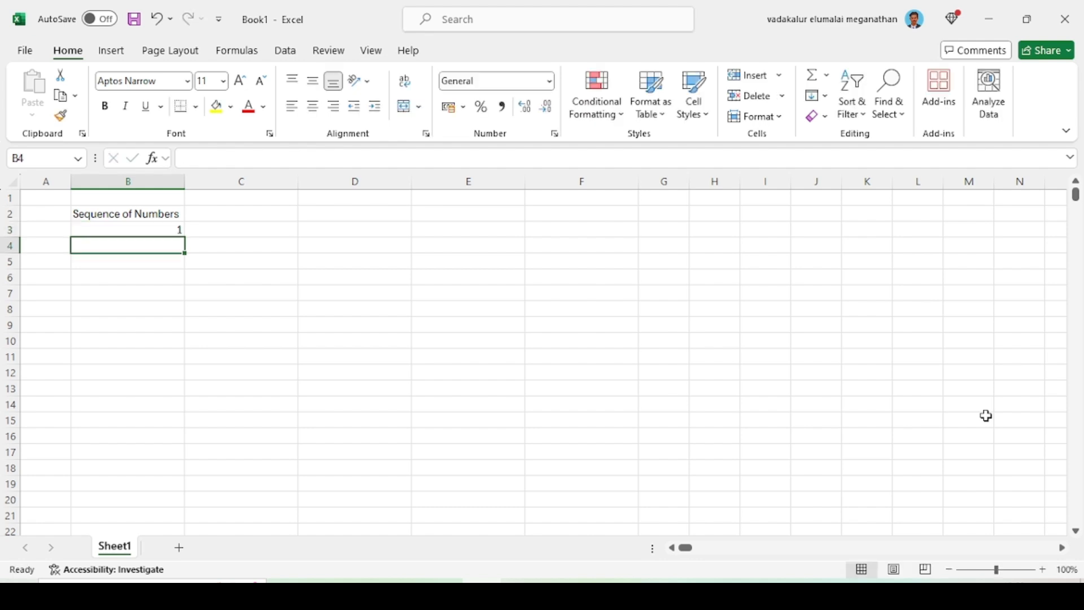
text(2)
key(Return)
Extend the number pattern in B3:B4 down through cell B16 with the fill handle
key(Up)
key(Up)
key(Down)
key(Up)
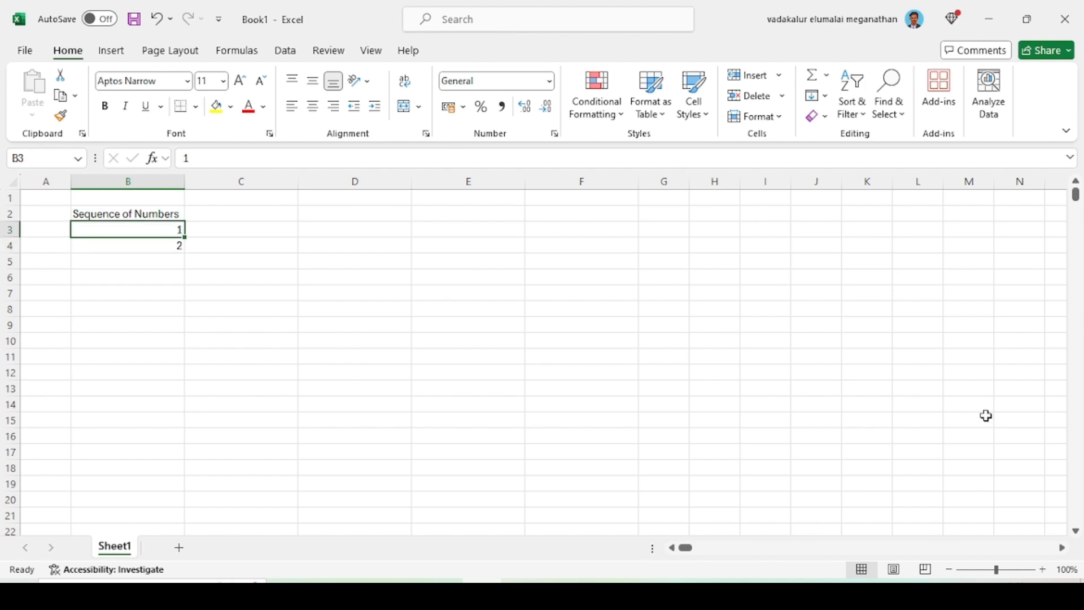
key(Down)
key(Up)
key(Up)
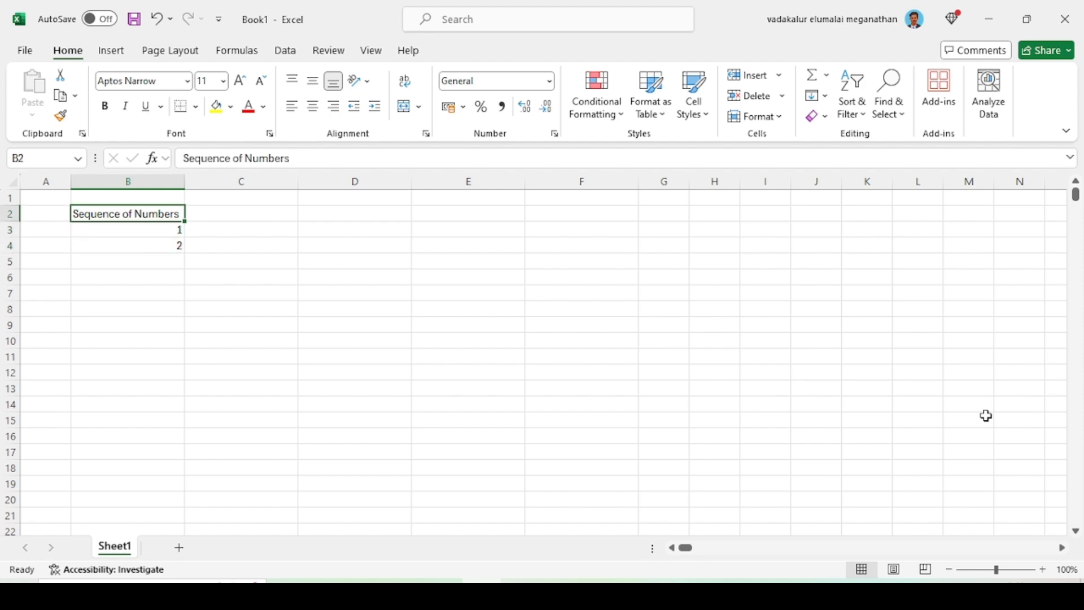
key(Down)
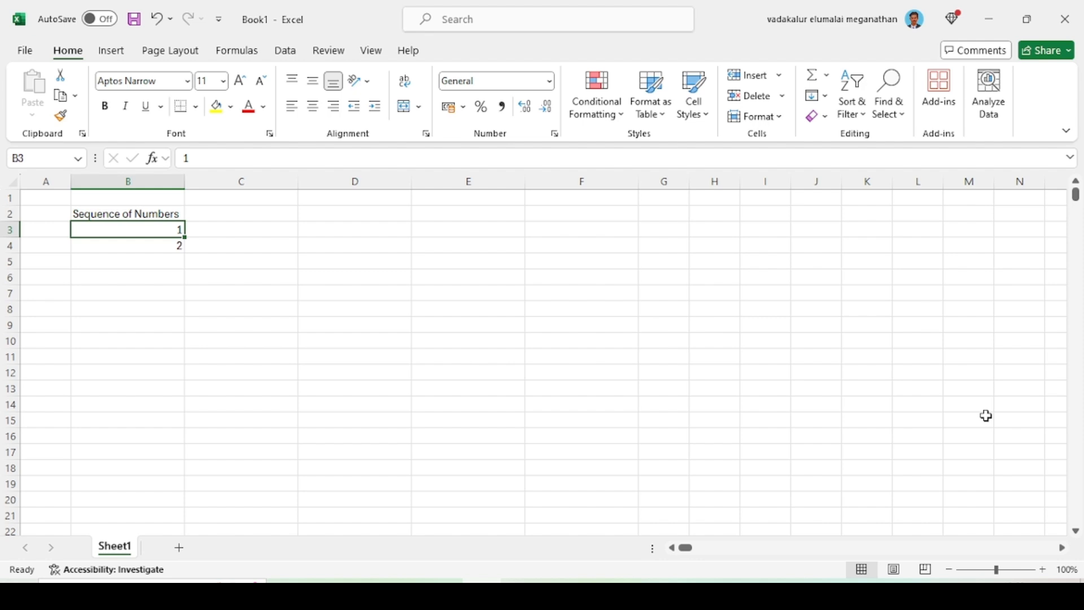
key(ctrl+shift+Down)
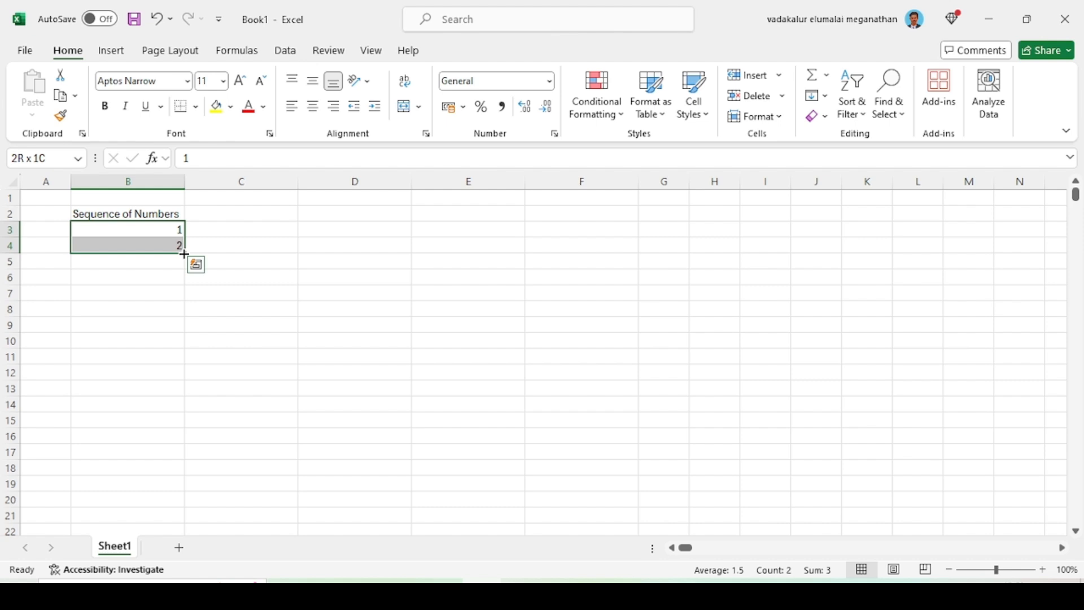
drag(184, 254, 174, 443)
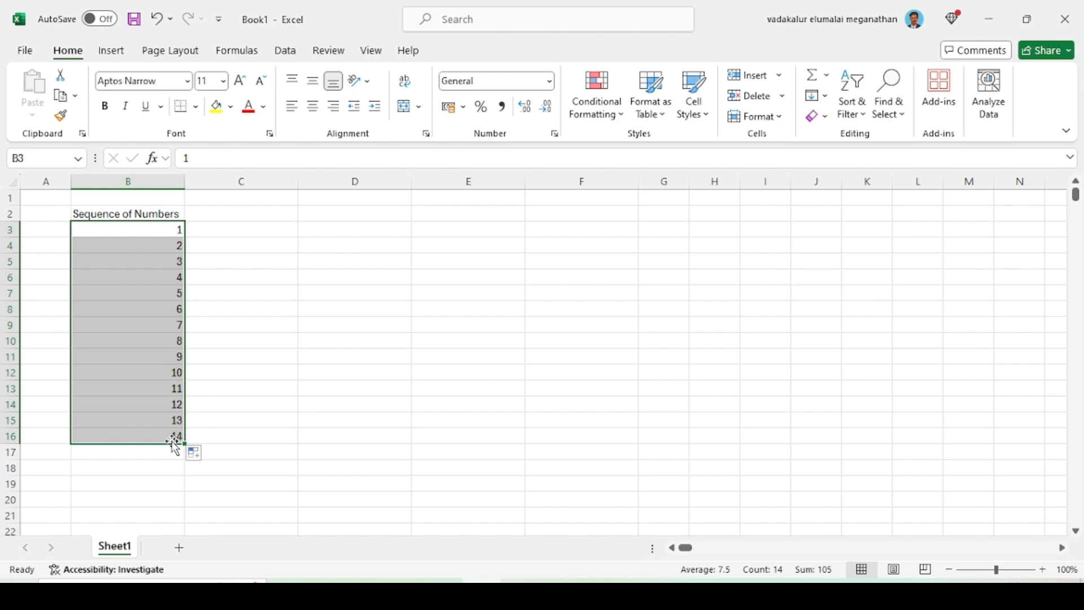
Fill the Sequence of Numbers heading from B2 across into cell C2
key(Up)
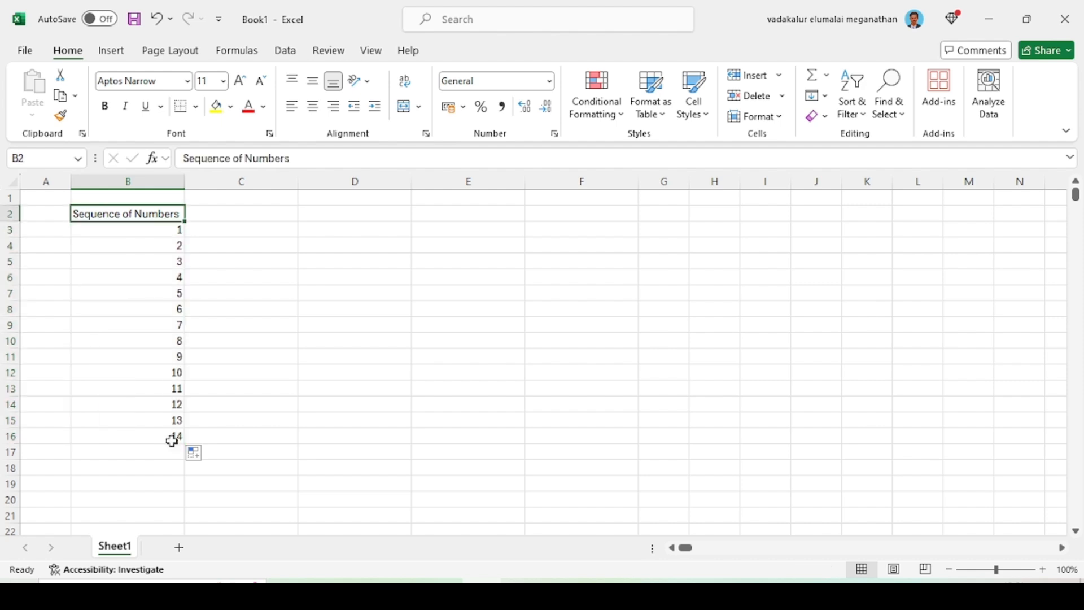
key(Right)
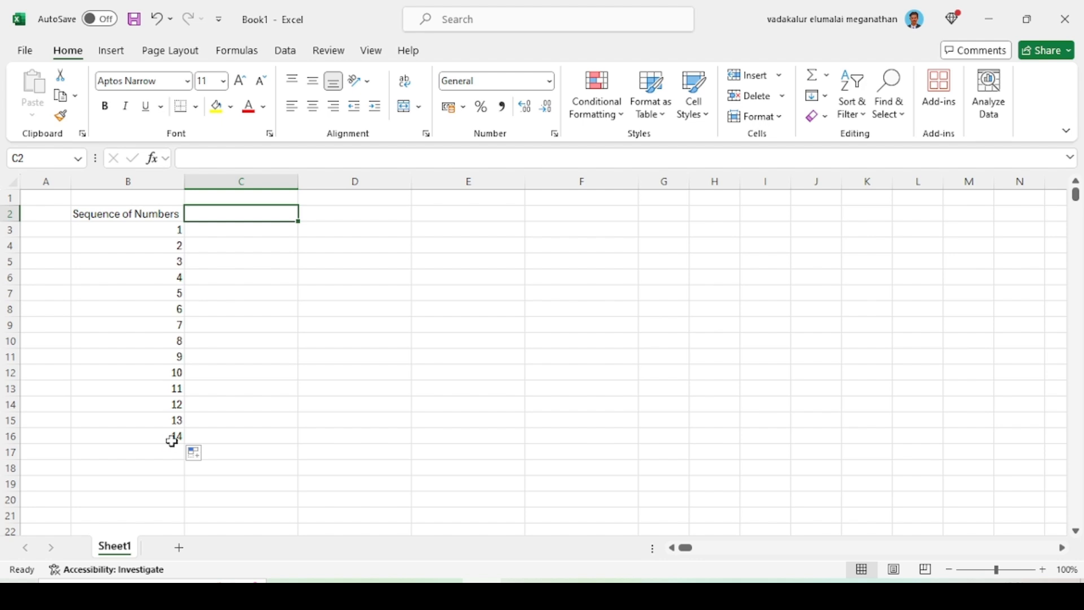
key(ctrl+r)
Enter 1 in cell C3 and fill it down through C16 with the Fill Series option
key(Down)
text(1)
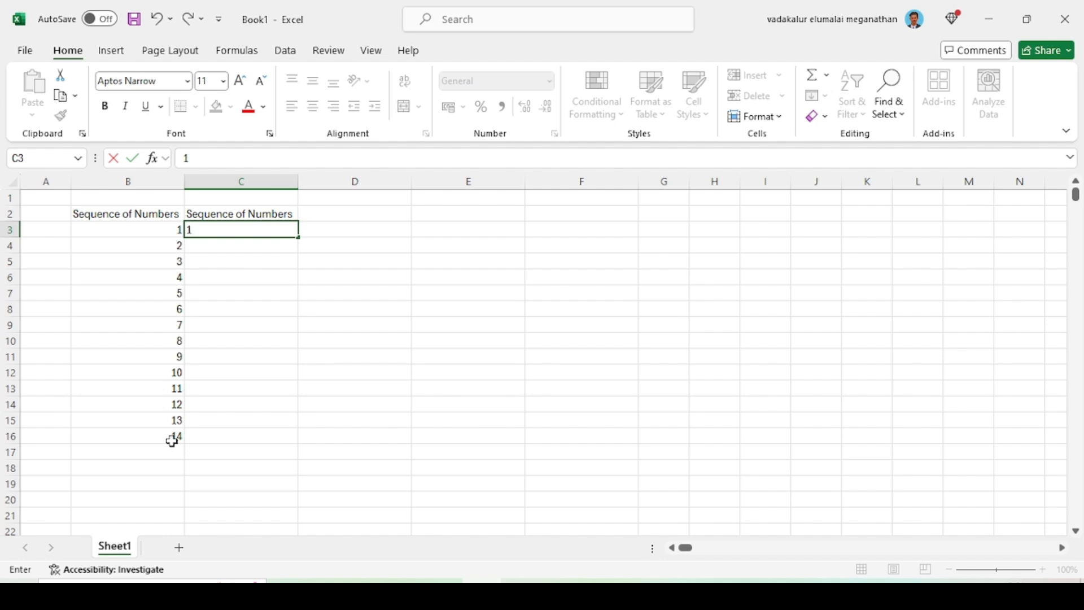
key(ctrl+Return)
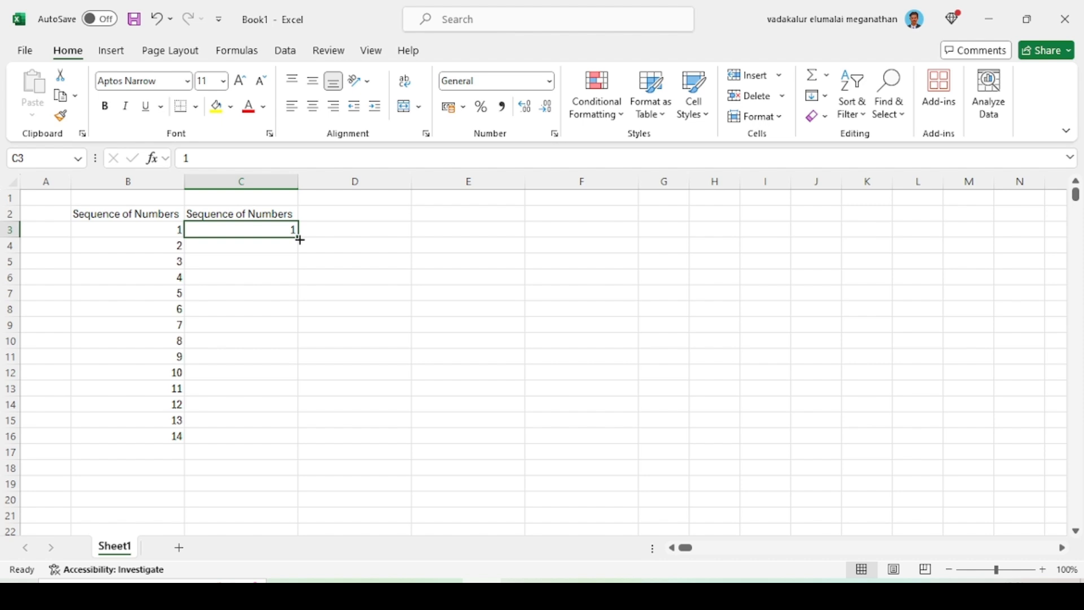
drag(300, 240, 293, 439)
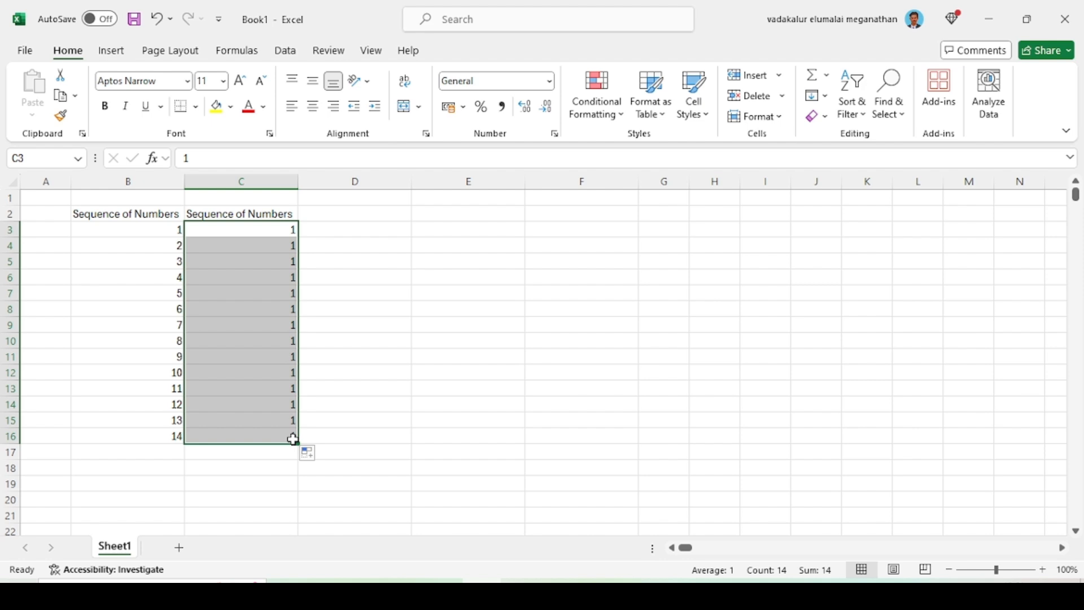
click(320, 455)
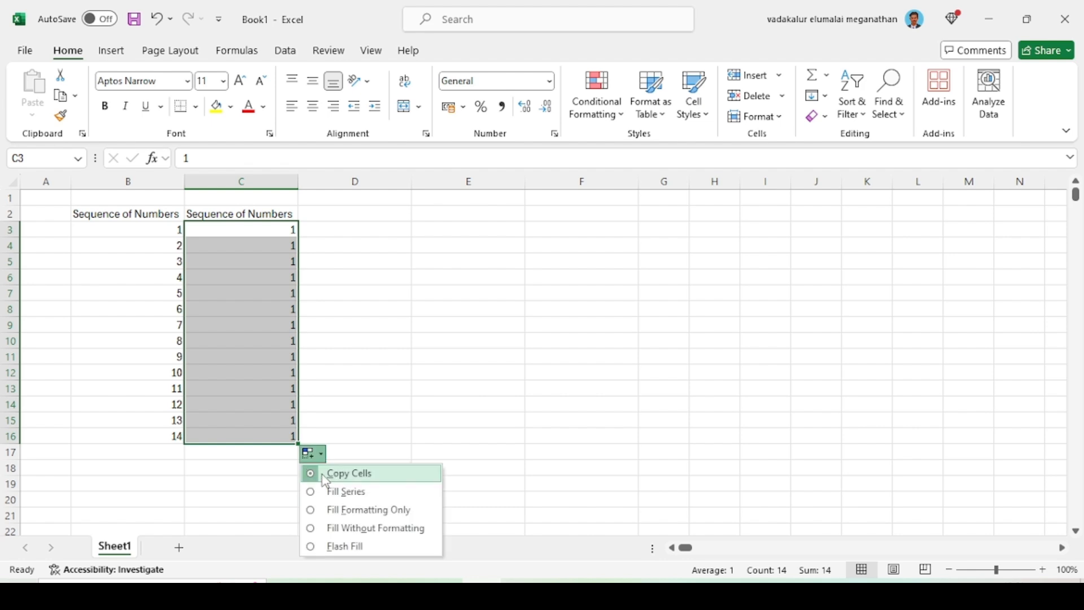
click(332, 495)
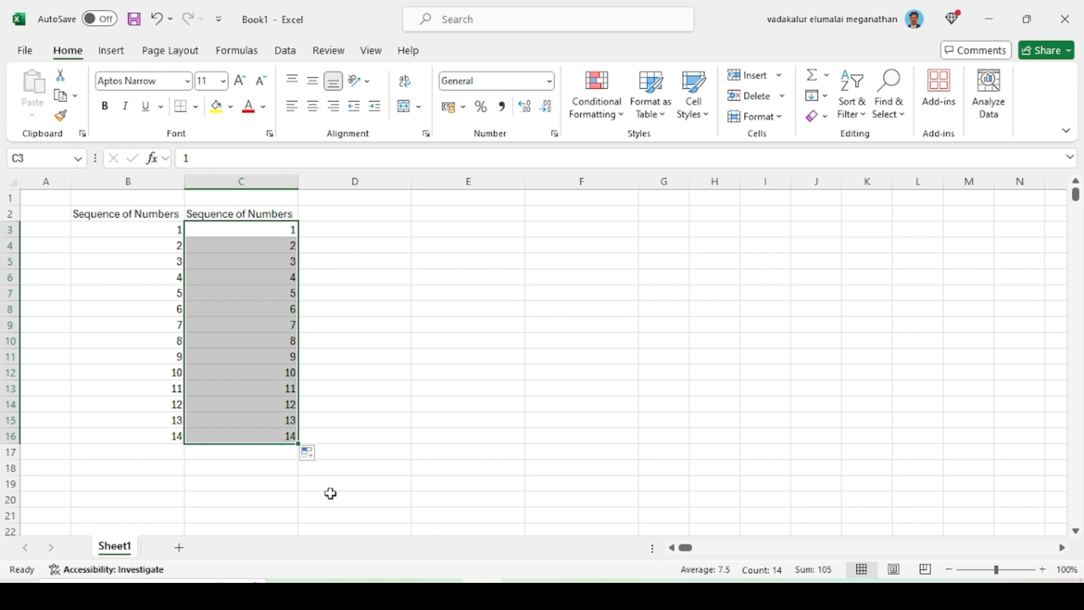
Fill the Sequence of Numbers heading from C2 across into cell D2
key(Up)
key(Right)
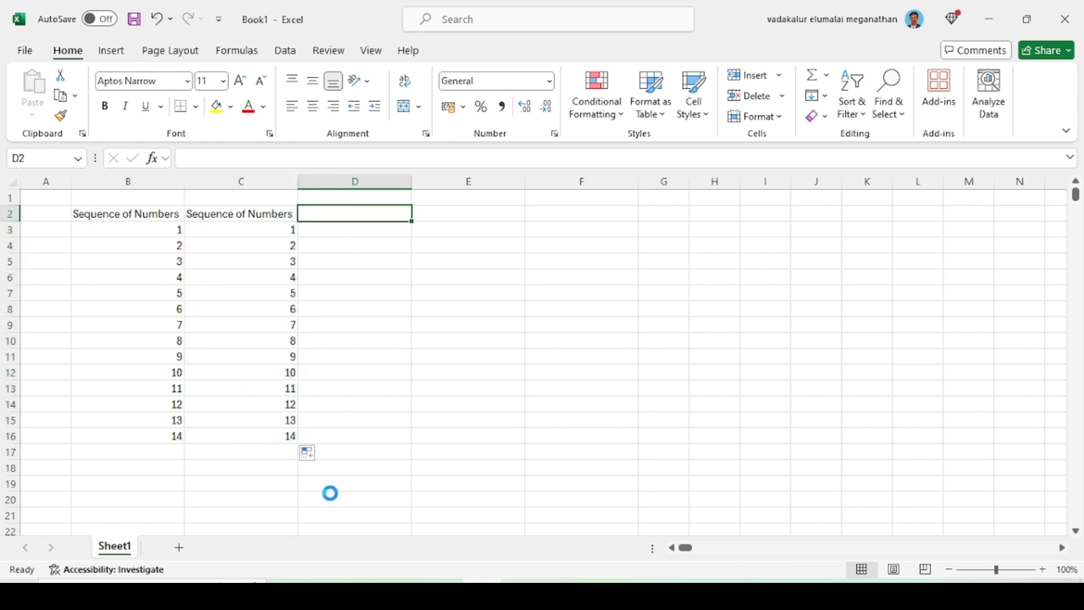
key(ctrl+r)
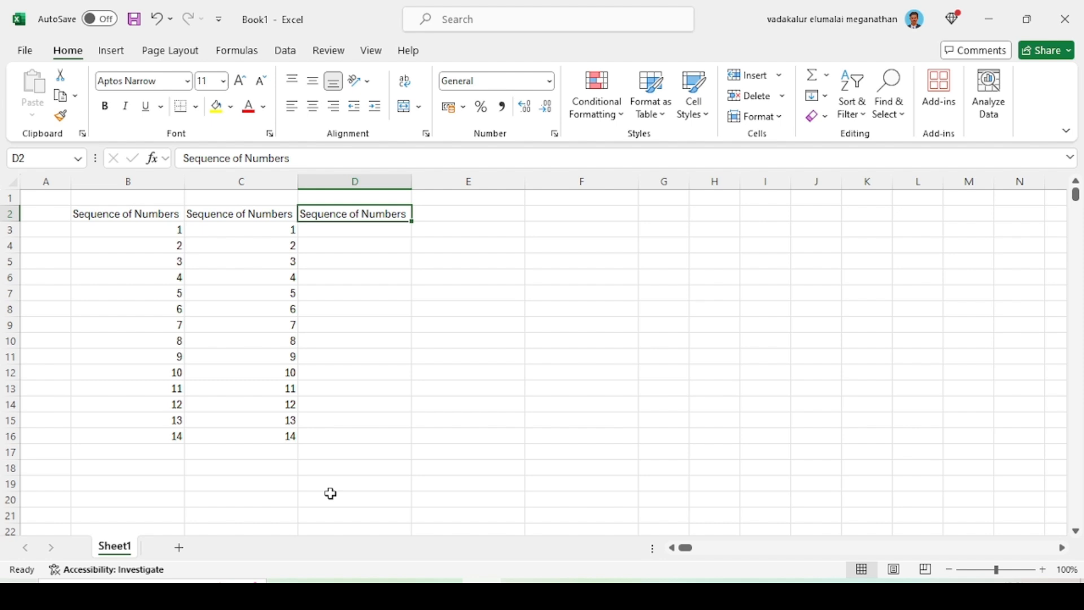
Enter 1 in cell D3 and fill it down through D16 with the Fill Series option
key(Down)
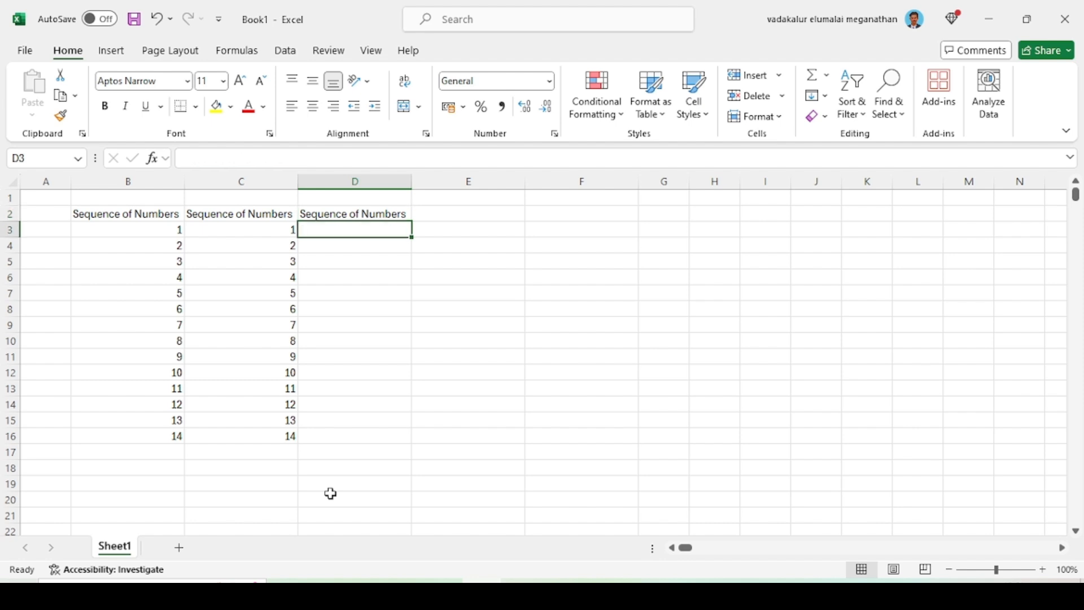
key(Left)
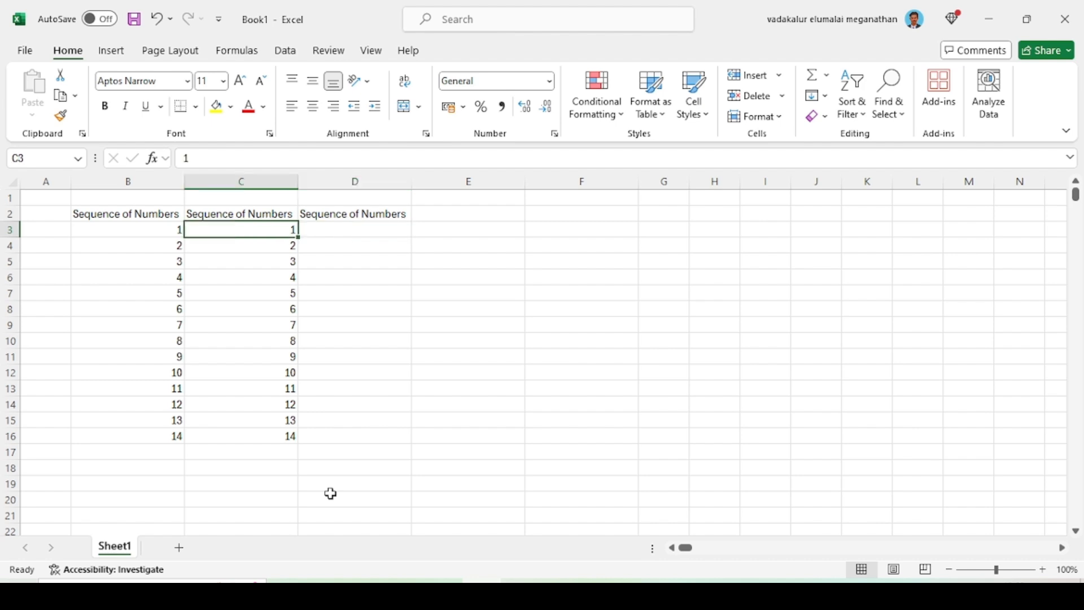
key(Right)
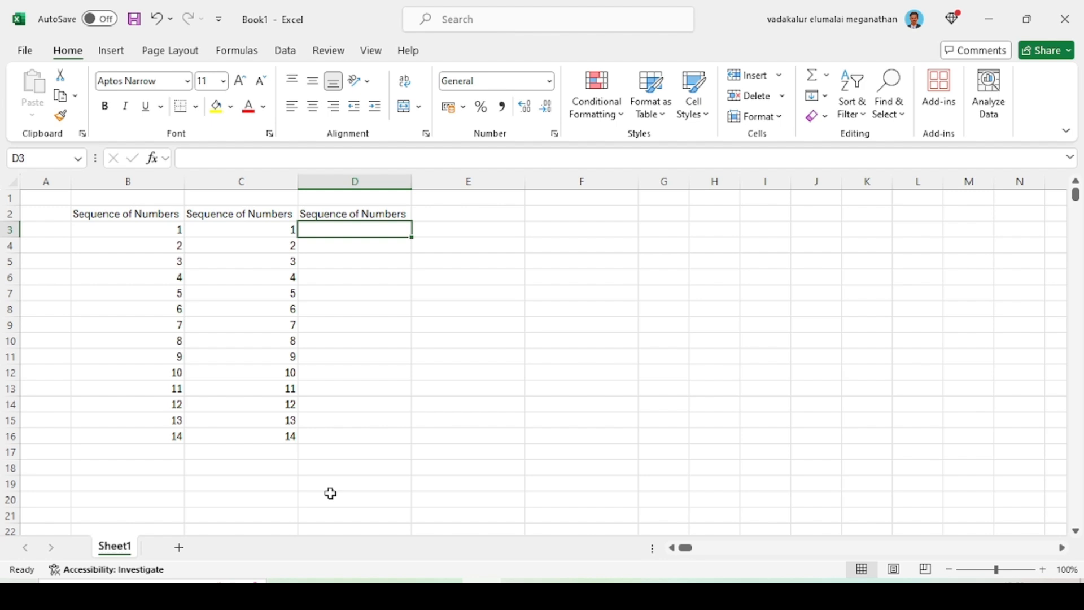
text(1)
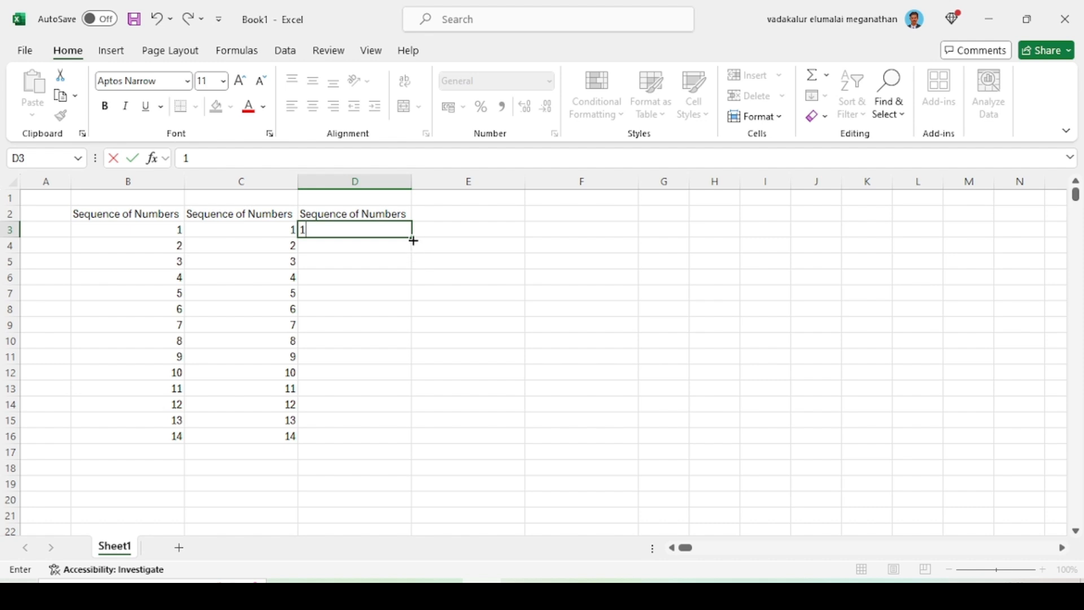
drag(414, 241, 413, 436)
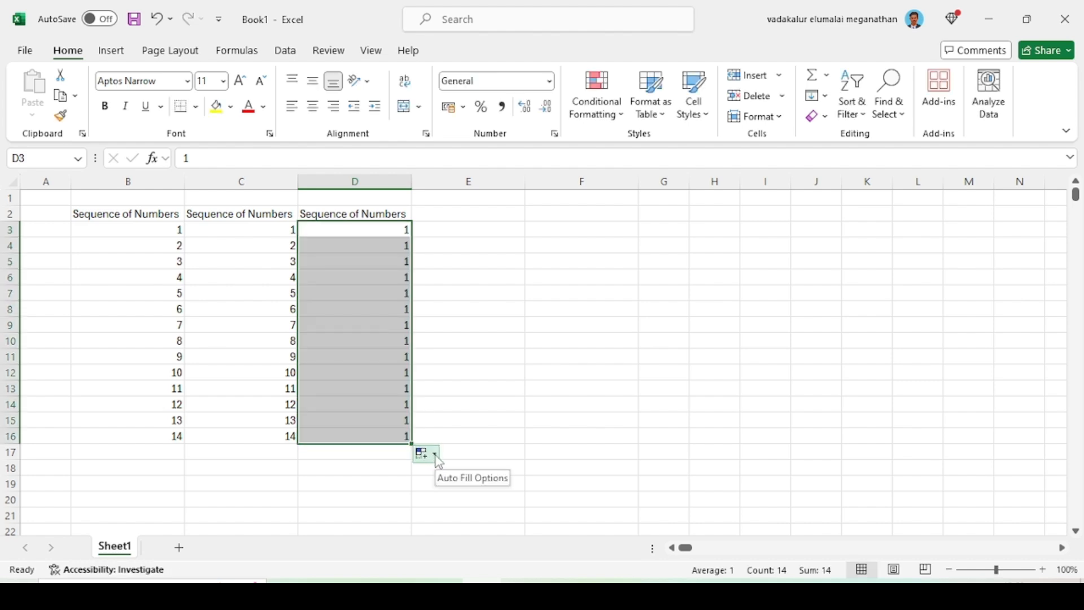
click(428, 454)
click(459, 491)
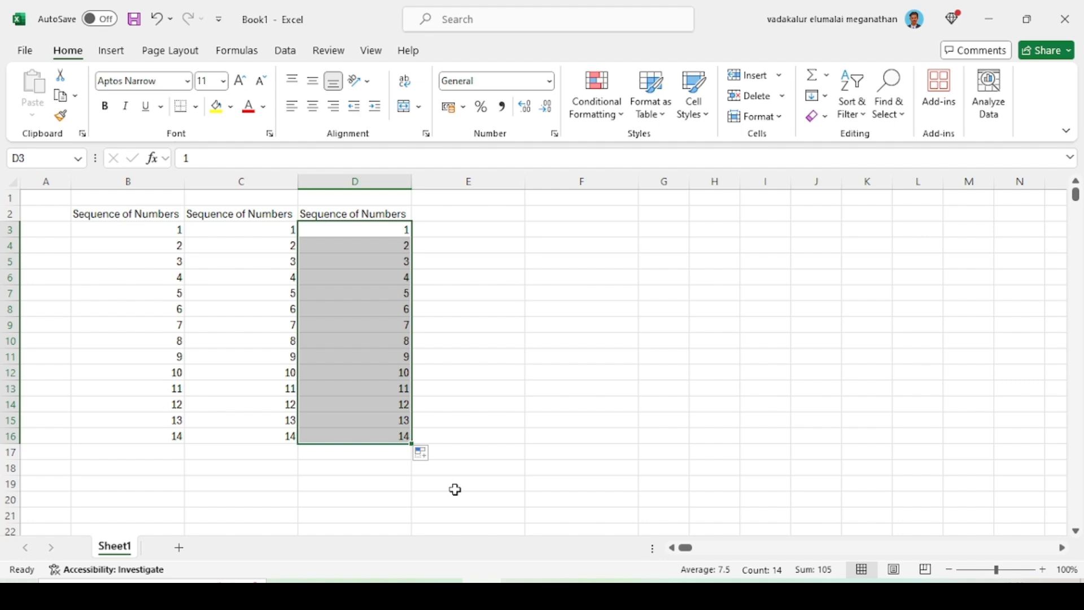
Fill the Sequence of Numbers heading from D2 across into cell E2
key(Up)
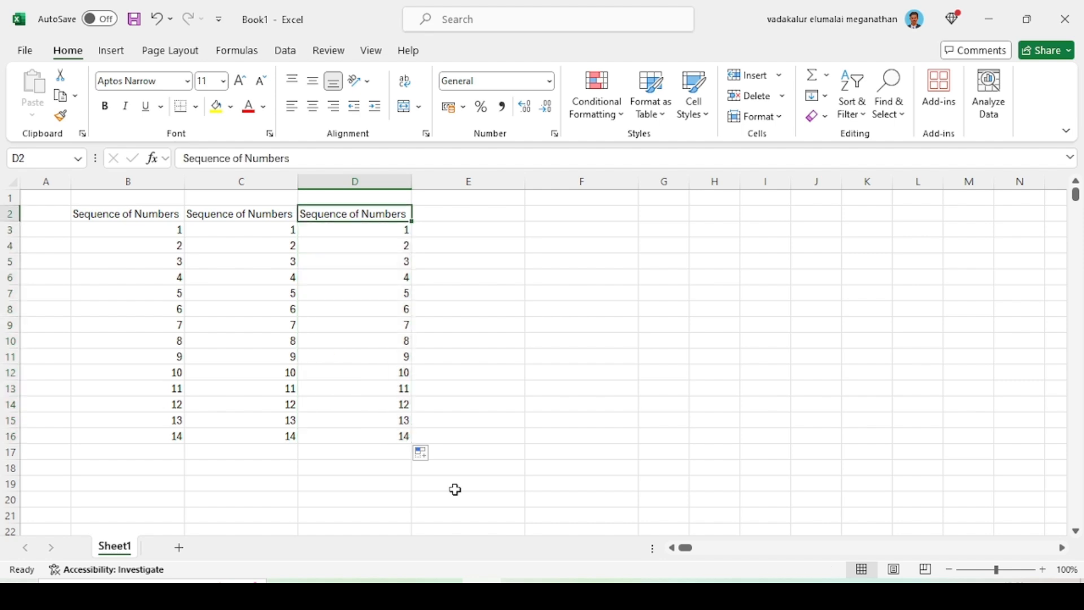
key(Right)
key(ctrl+r)
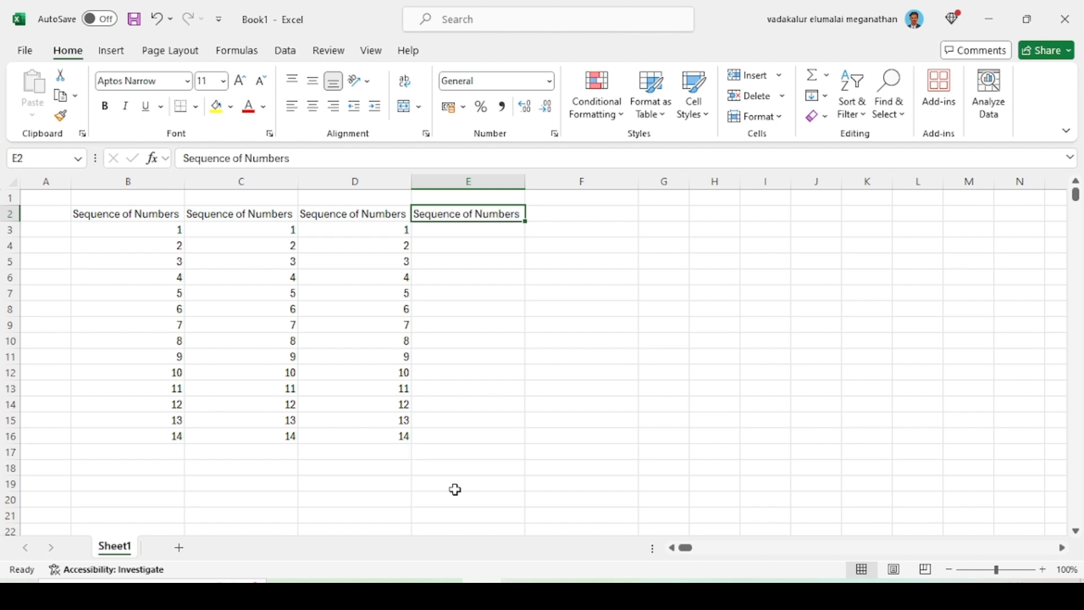
Enter 1 in cell E3 and extend it directly as an incrementing series down through E16
key(Down)
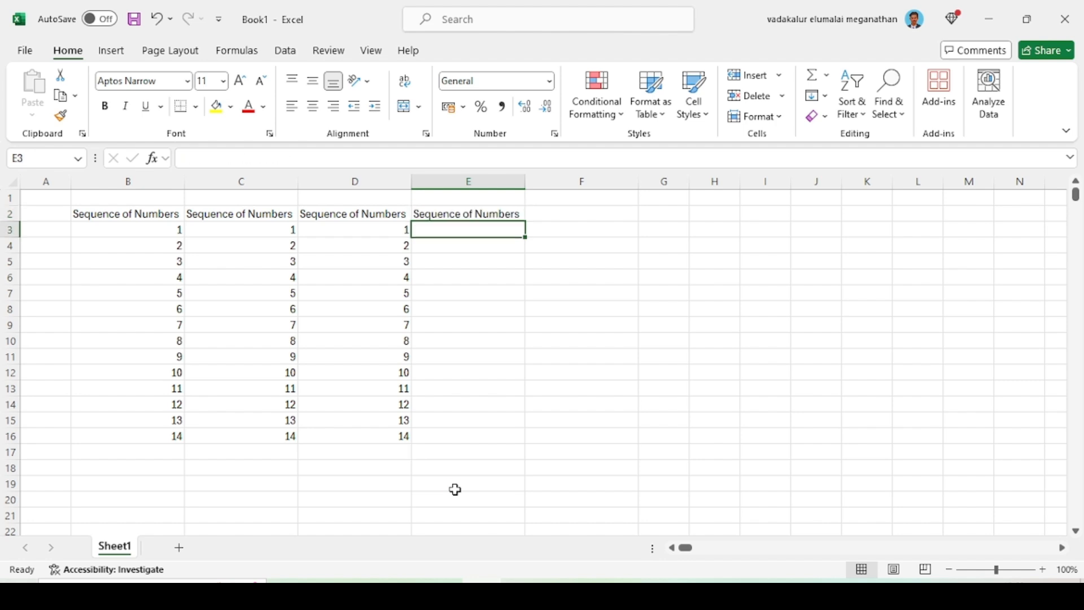
text(1)
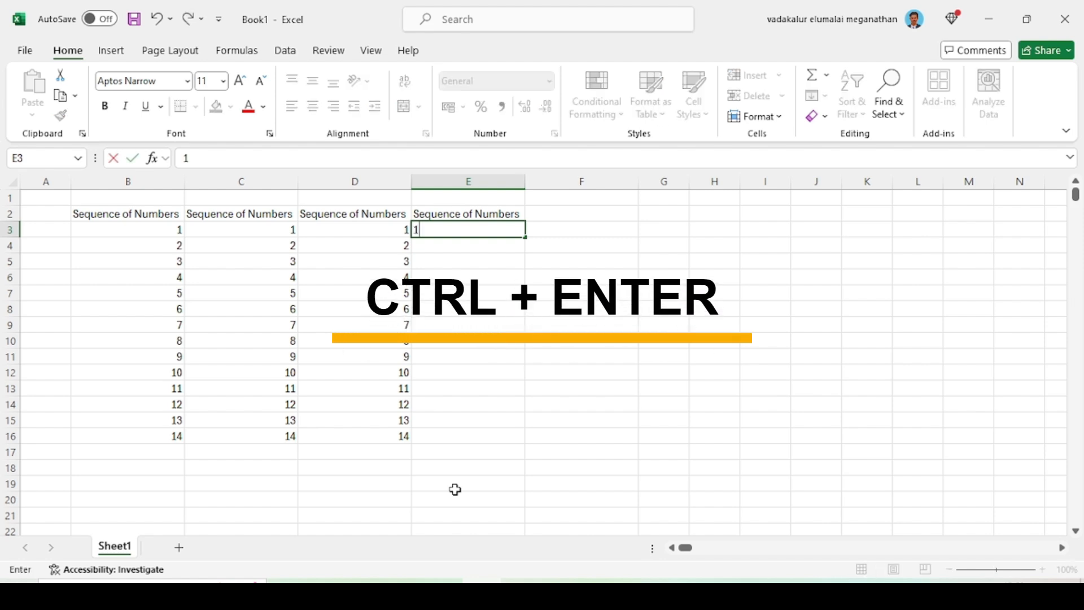
key(ctrl+Return)
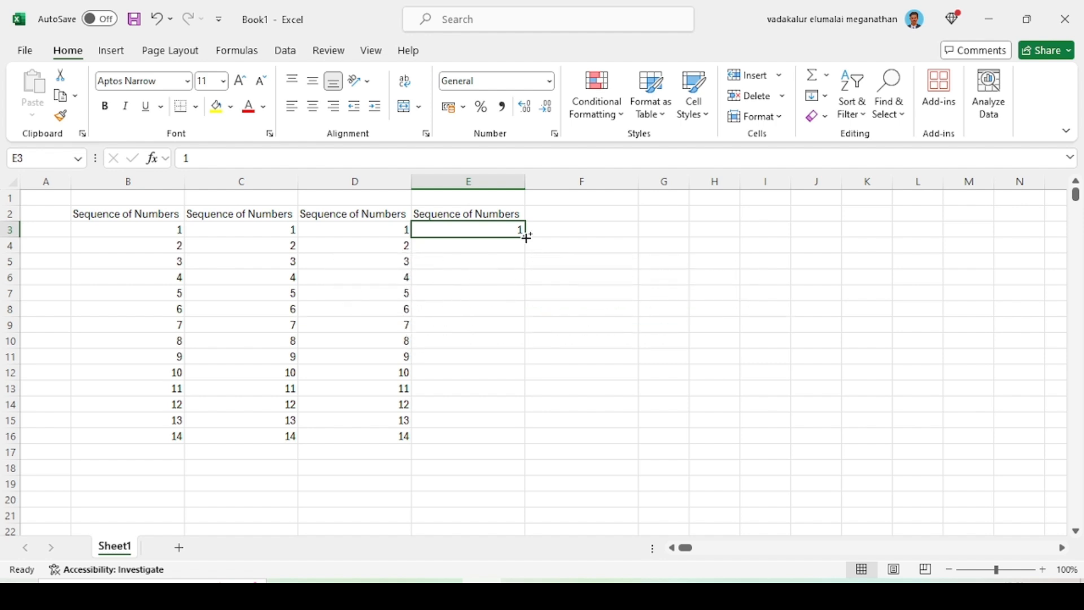
drag(527, 238, 517, 445)
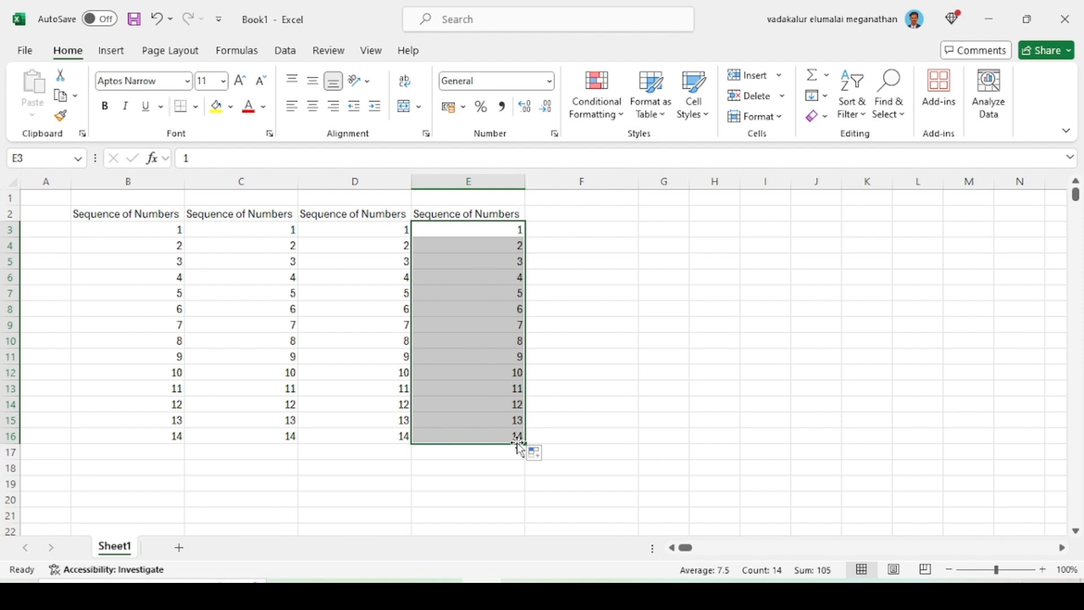
Fill the Sequence of Numbers heading from E2 into F2 and enter 1 in cell F3
click(572, 216)
key(ctrl+r)
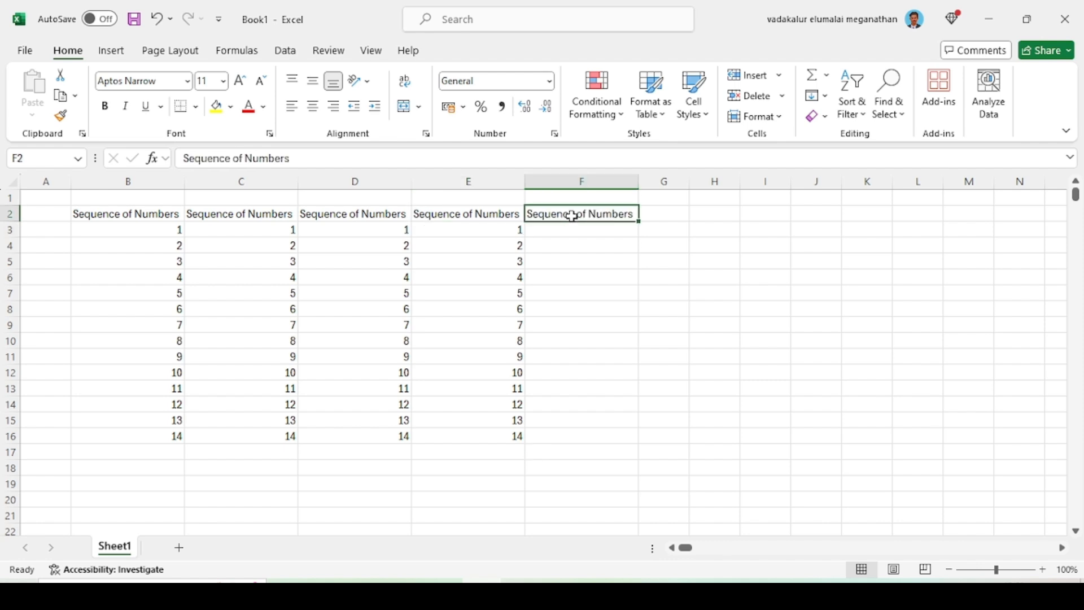
key(Return)
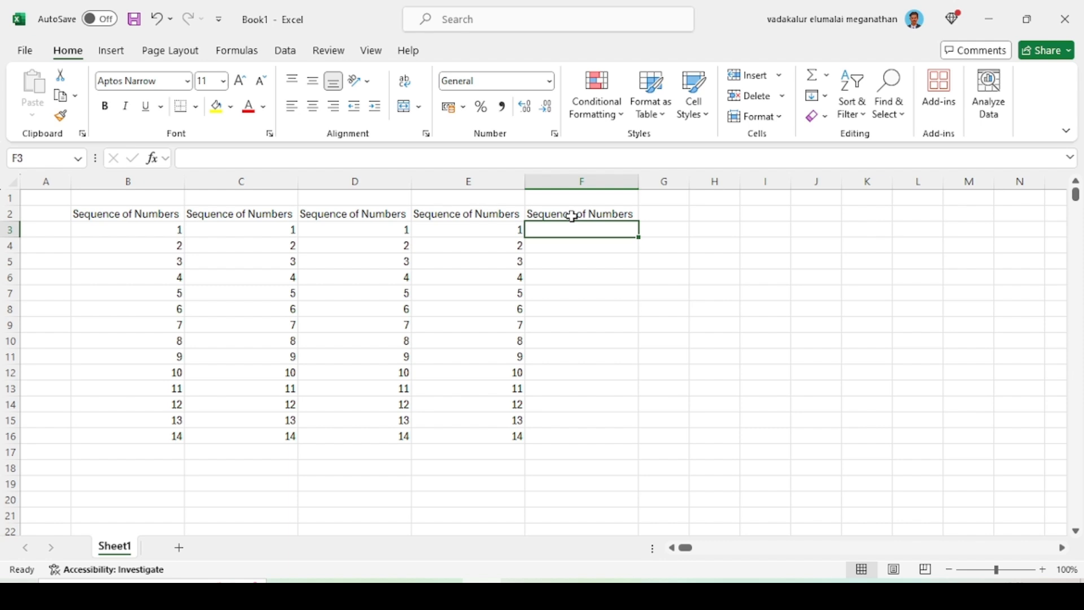
text(1)
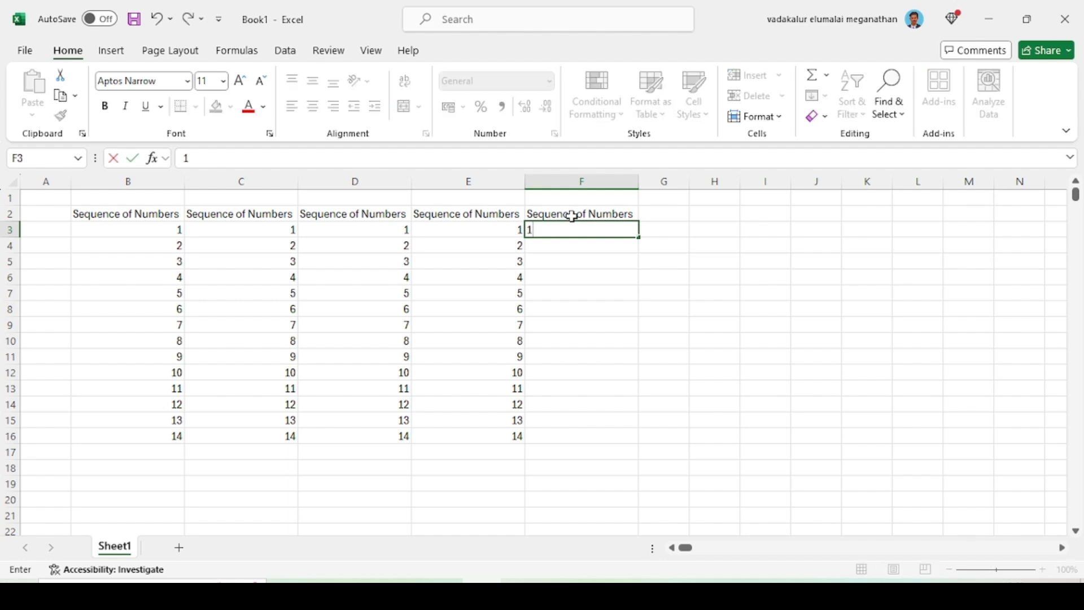
key(ctrl+Return)
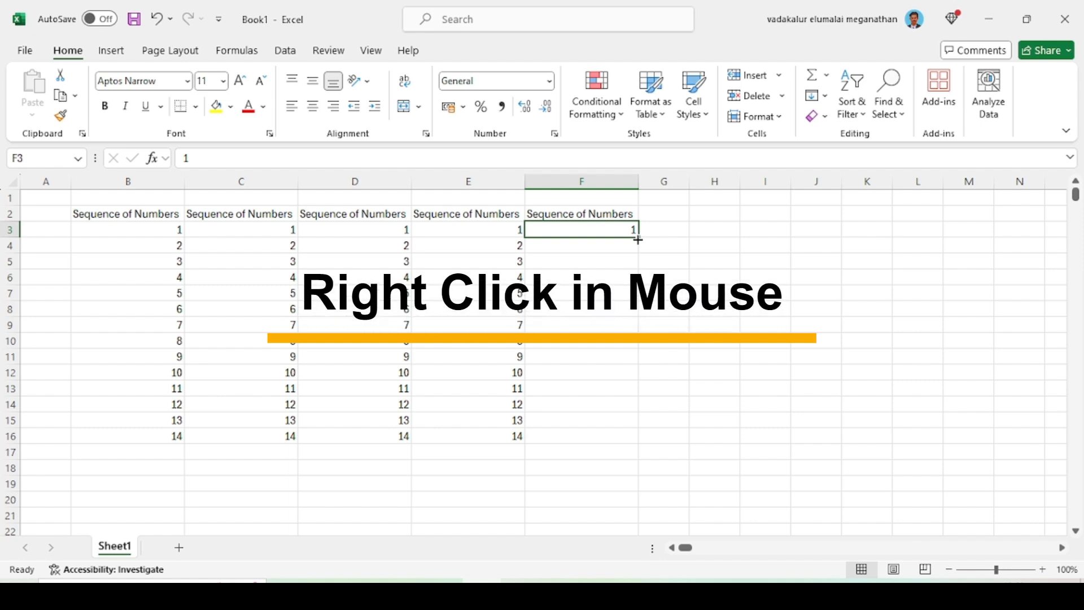
Fill a linear series in rows starting from F3, with step value 1 and stop value 200
mouse_move(638, 240)
mouse_down()
mouse_move(643, 264)
mouse_move(641, 248)
mouse_up()
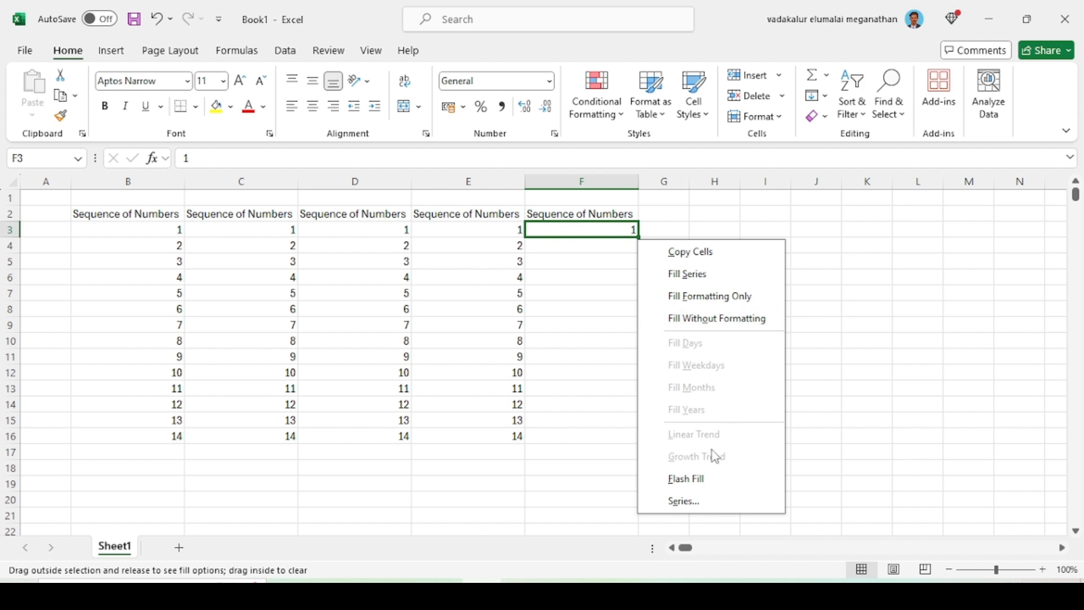
click(699, 502)
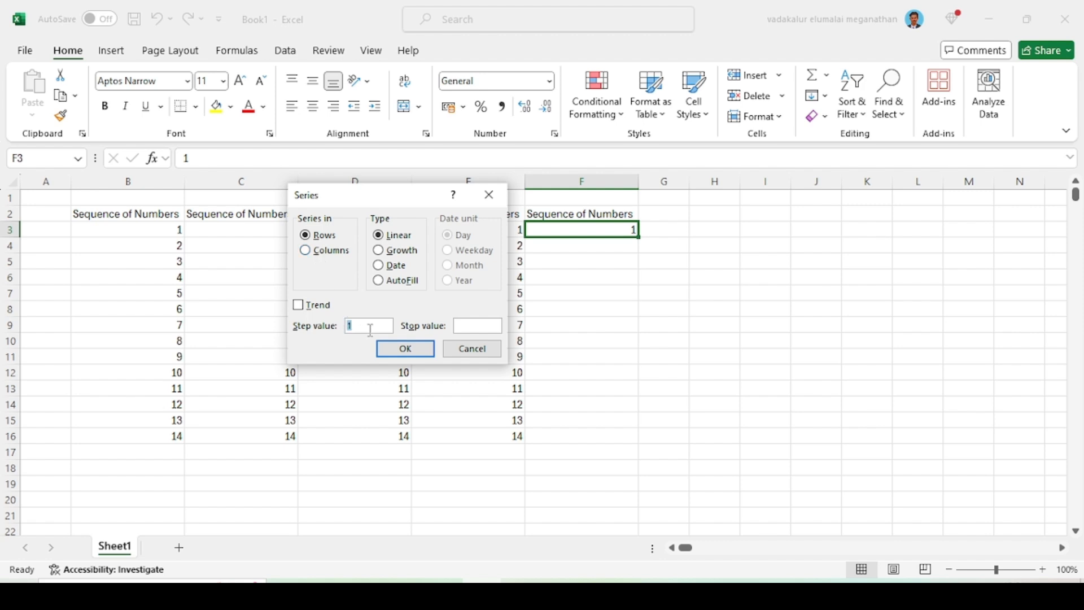
click(468, 327)
text(200)
click(406, 349)
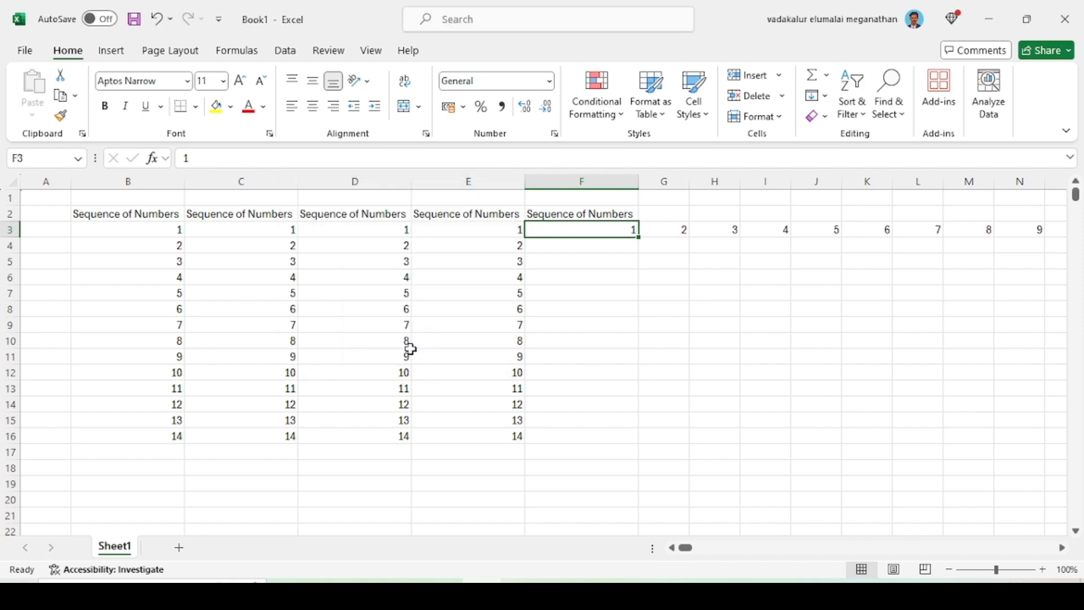
Clear the numbers 2 to 200 from G3 through GW3 and return to cell F3
key(ctrl+Right)
key(ctrl+Left)
key(Right)
key(Right)
key(Right)
key(Right)
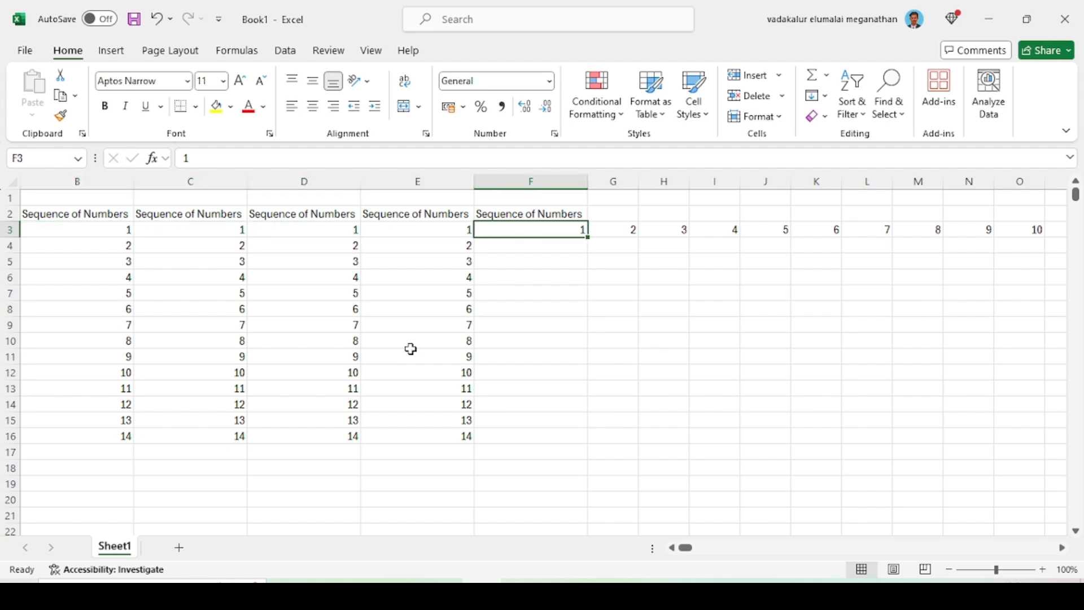
key(Right)
key(ctrl+shift+Right)
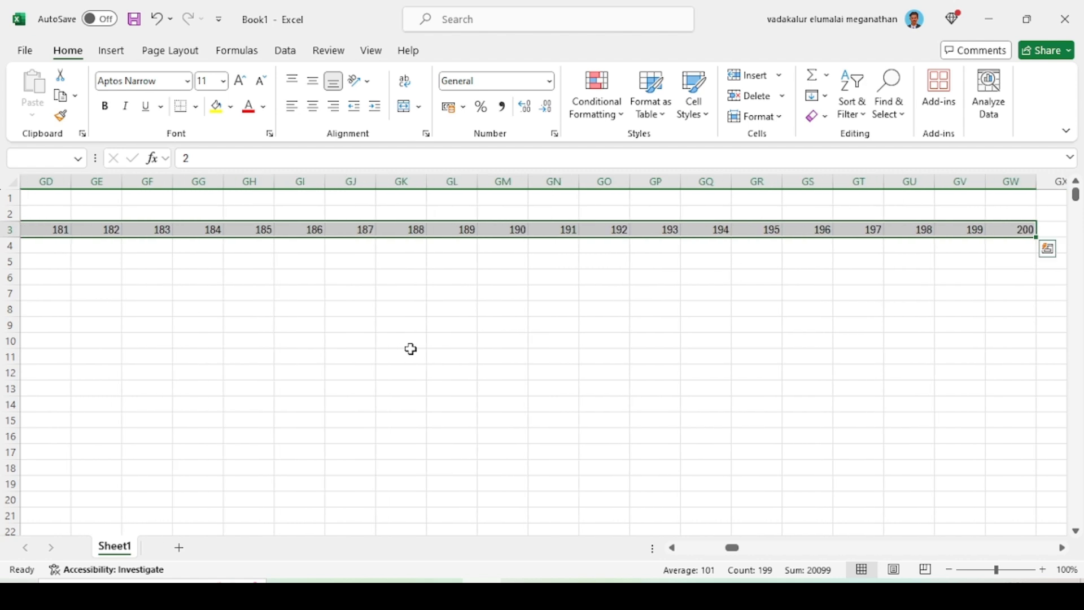
key(Delete)
key(Left)
key(Right)
key(Left)
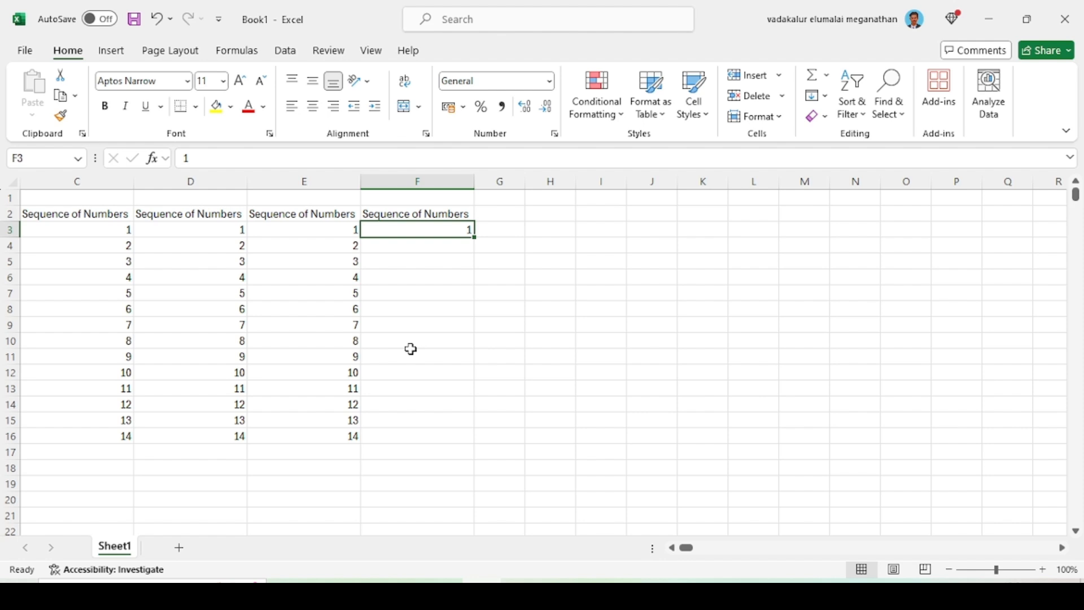
Fill a linear series in columns starting from F3, with step value 1 and stop value 200
key(alt)
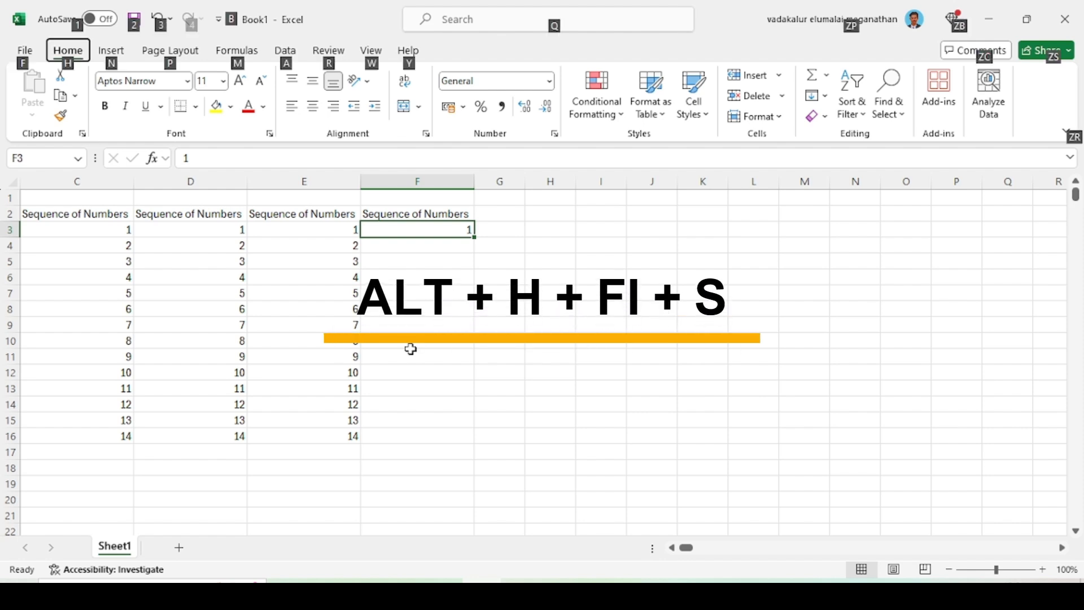
key(h)
key(f)
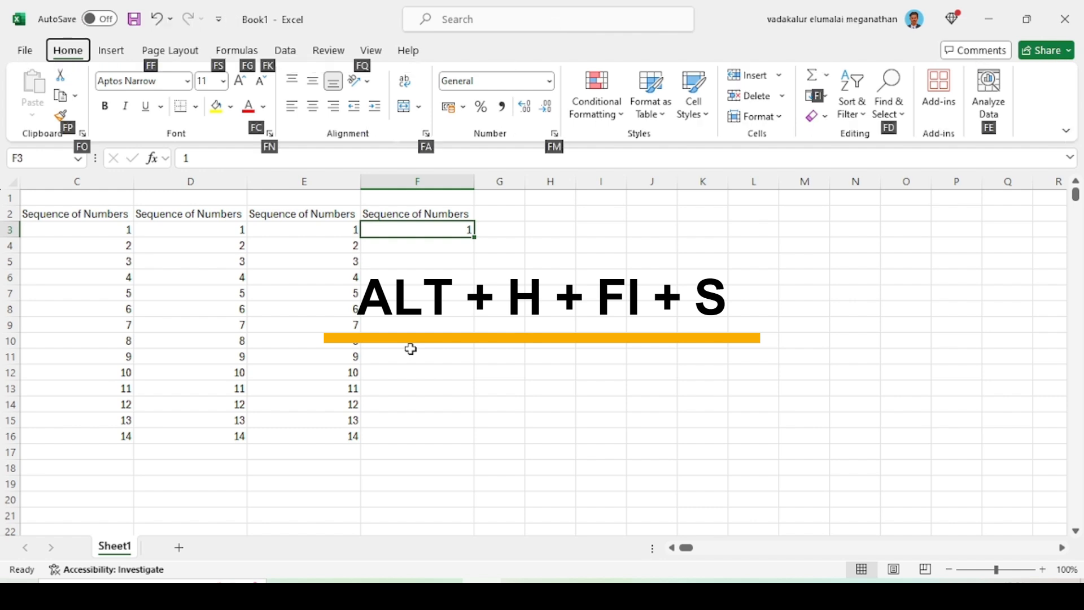
key(i)
key(s)
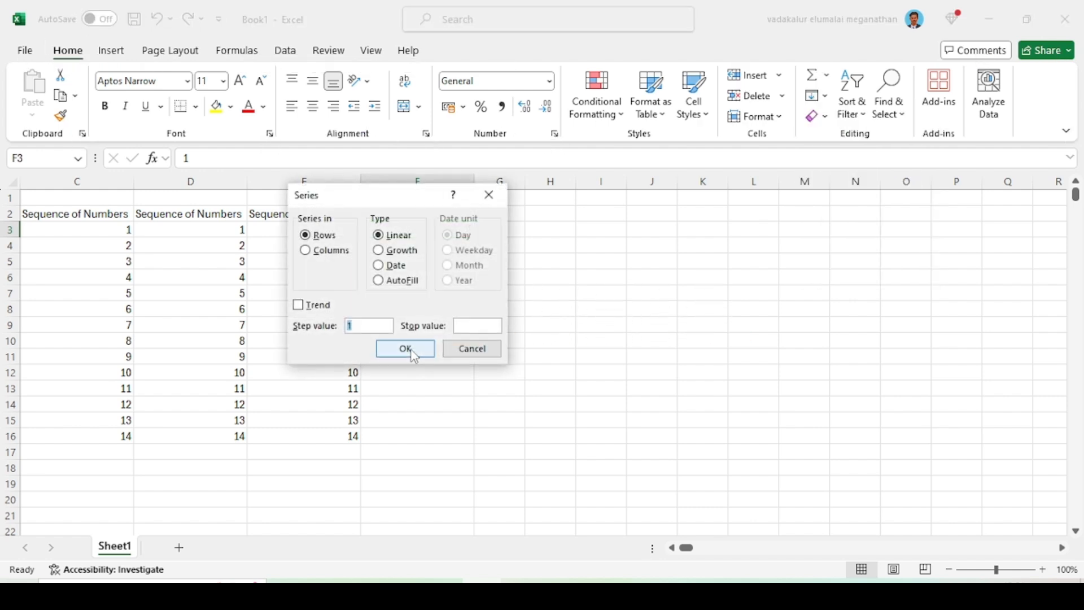
drag(405, 200, 668, 206)
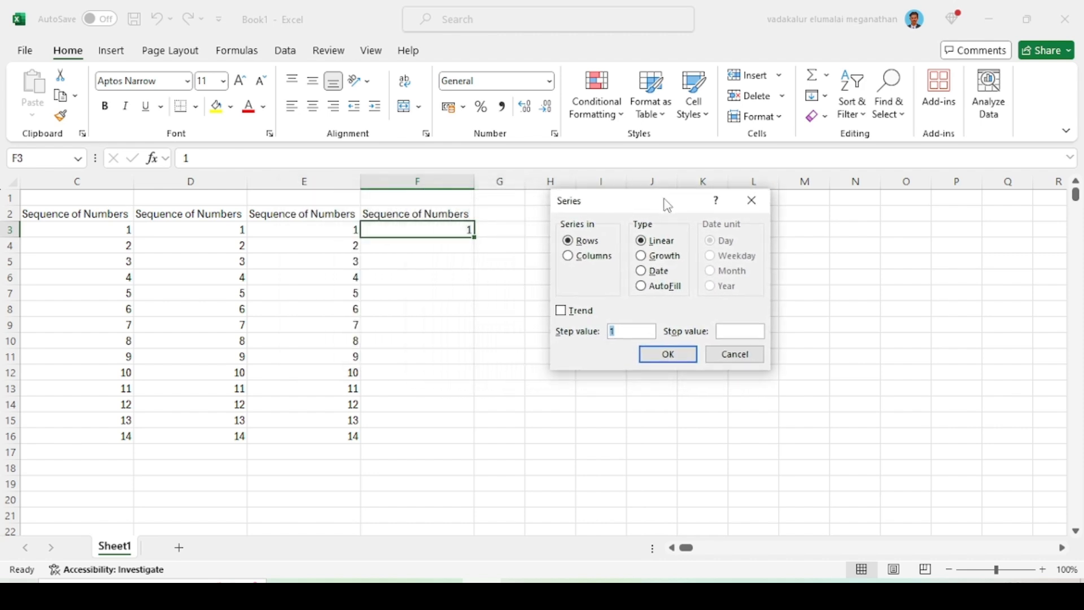
click(570, 258)
click(730, 333)
text(200)
click(659, 357)
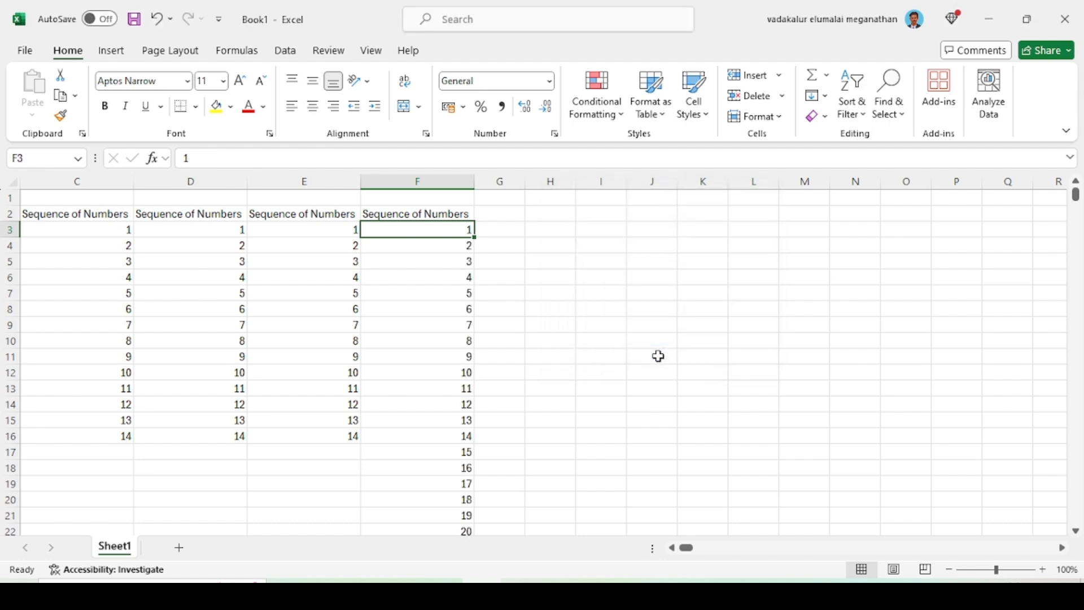
Examine the filled series in column F down to its last cell and return to F3
key(ctrl+Down)
key(ctrl+Up)
key(Down)
key(ctrl+shift+Down)
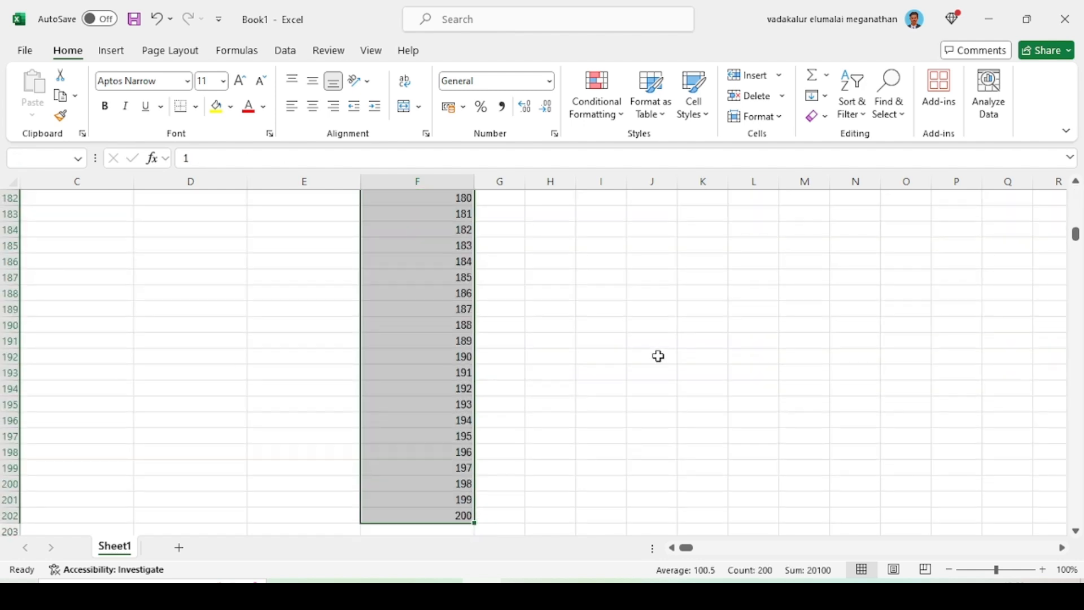
key(ctrl+shift+Up)
key(Up)
key(Down)
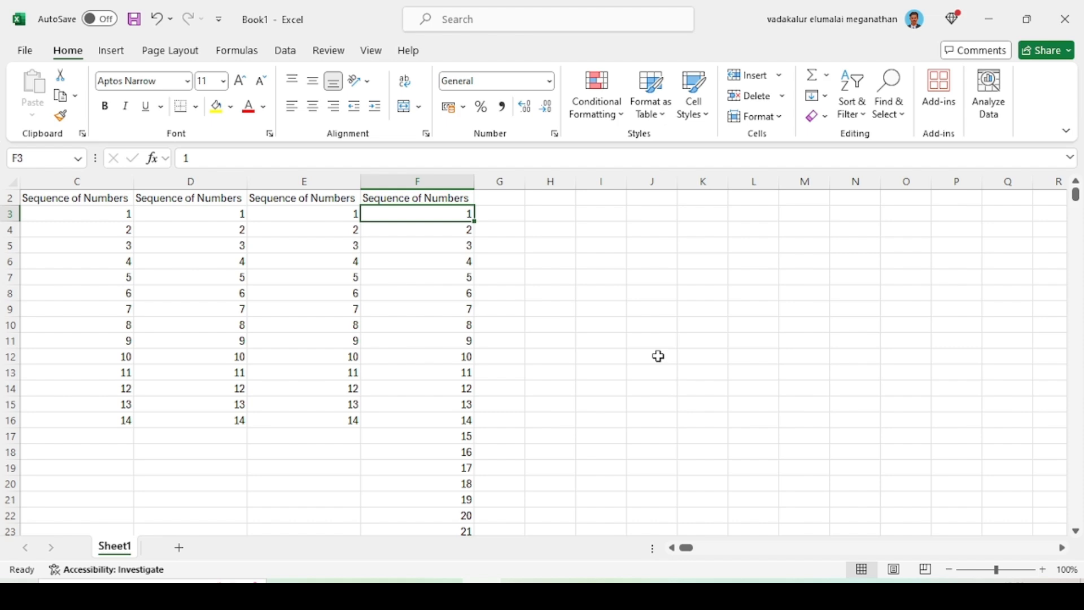
key(Up)
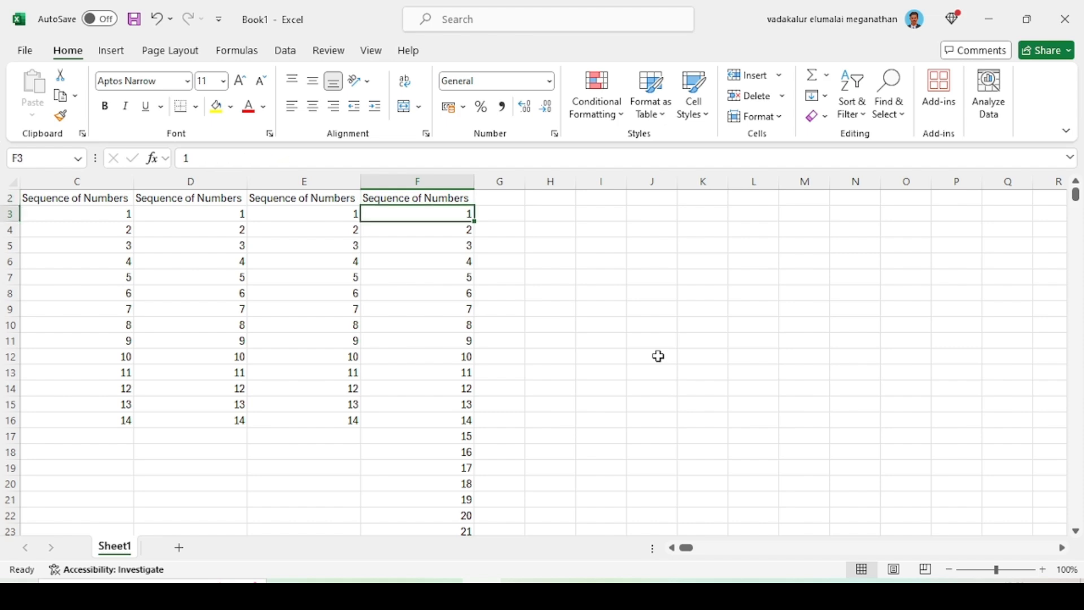